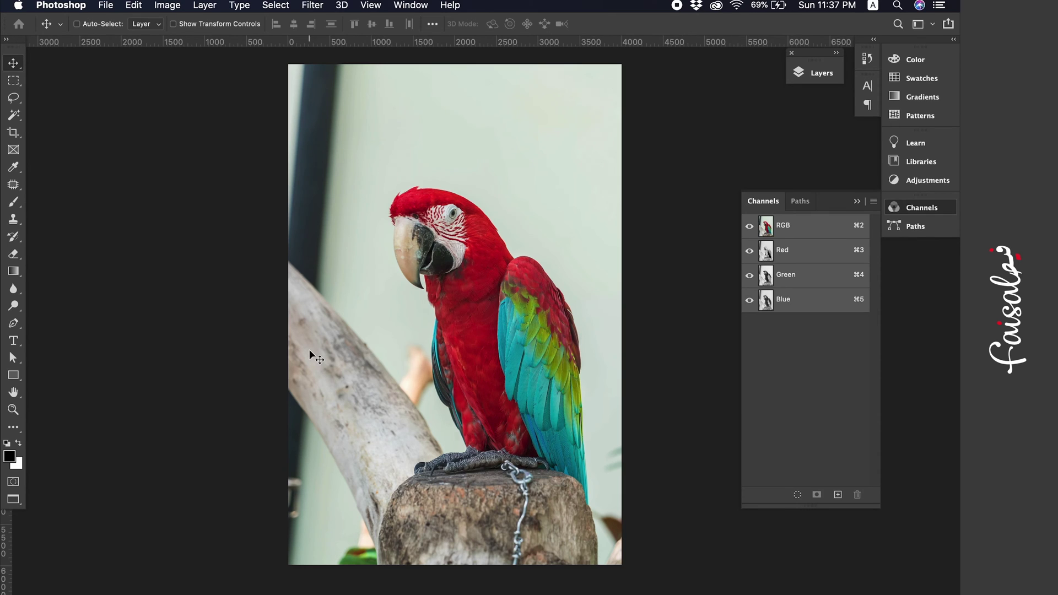
Convert the colour parrot photo to Grayscale mode, leaving only a single Gray channel.
click(174, 7)
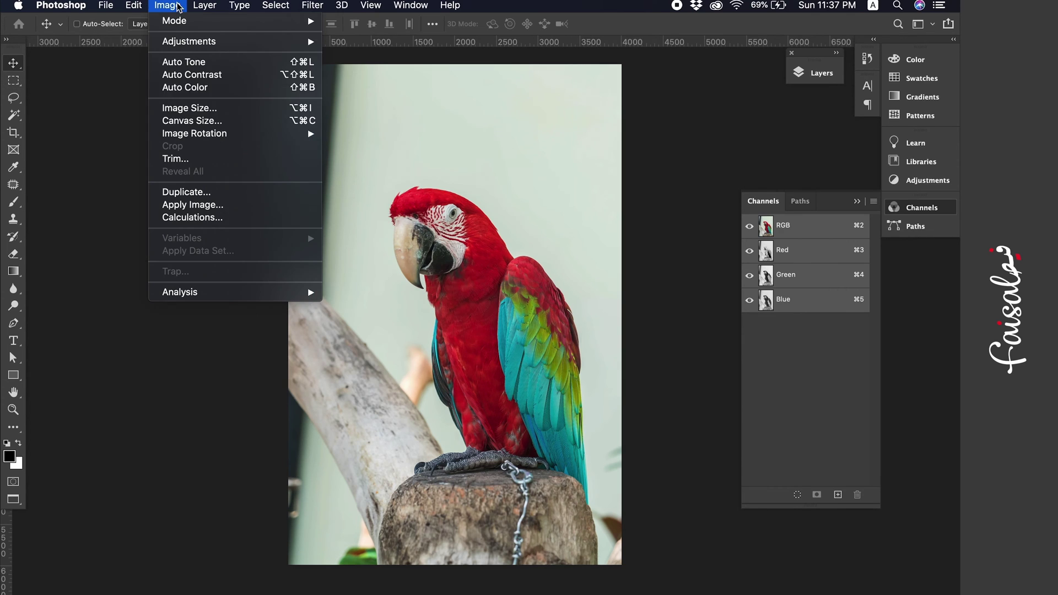
mouse_move(175, 22)
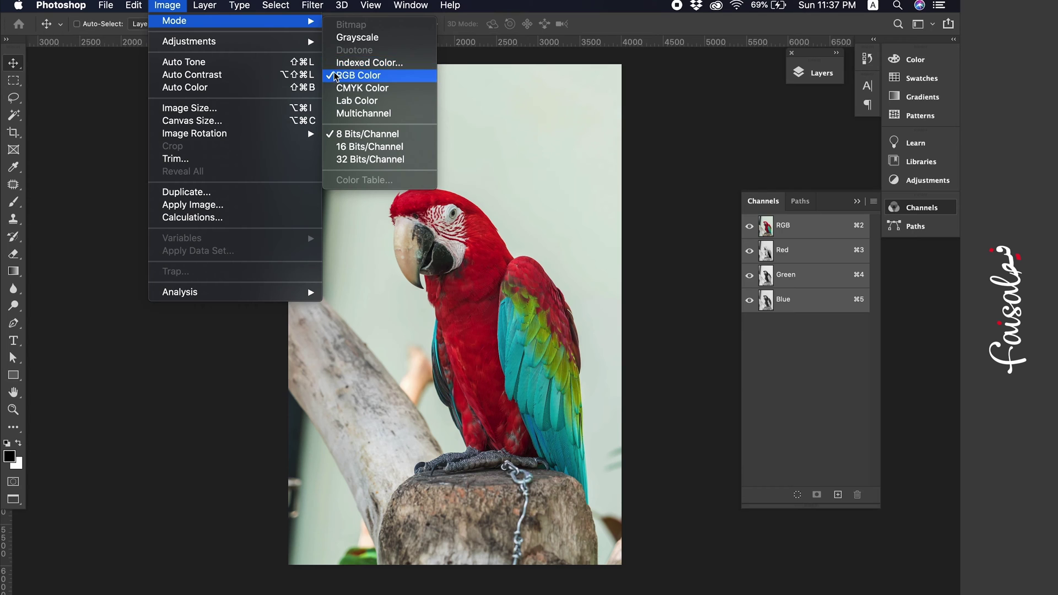
click(365, 40)
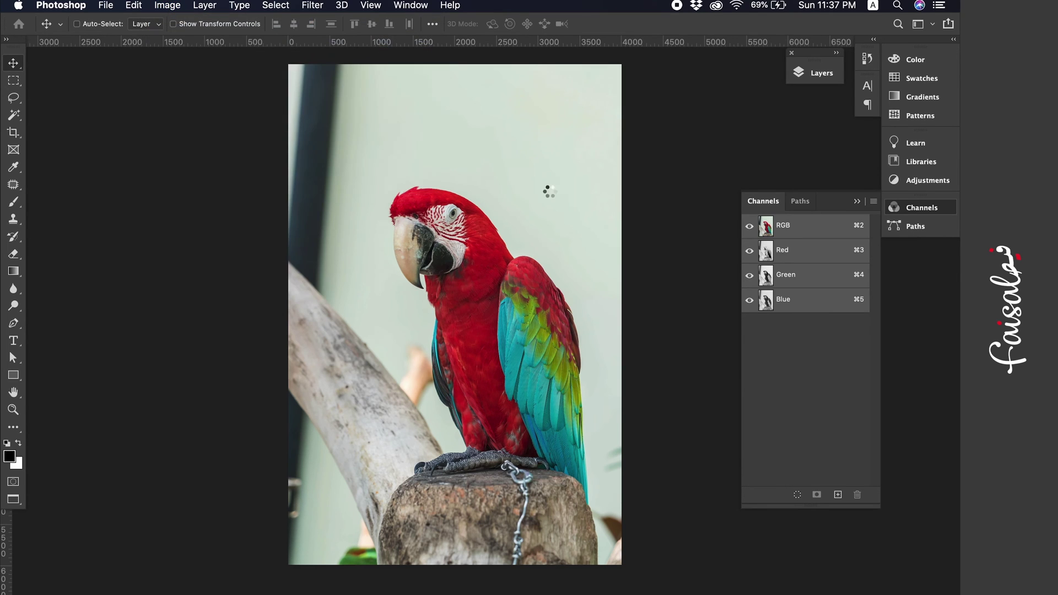
scroll(656, 354, right, 3)
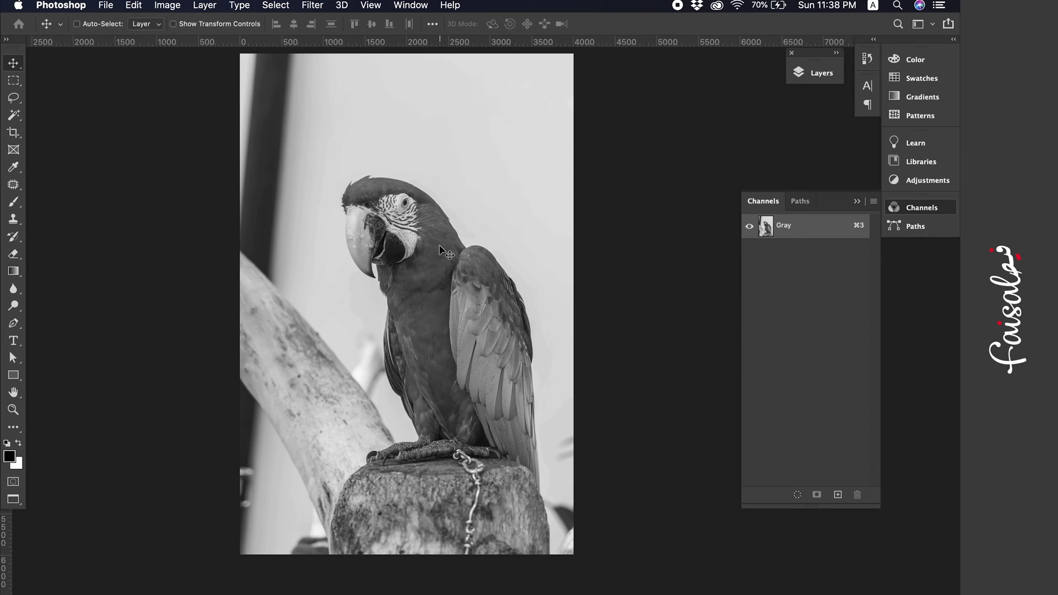
scroll(426, 253, up, 2)
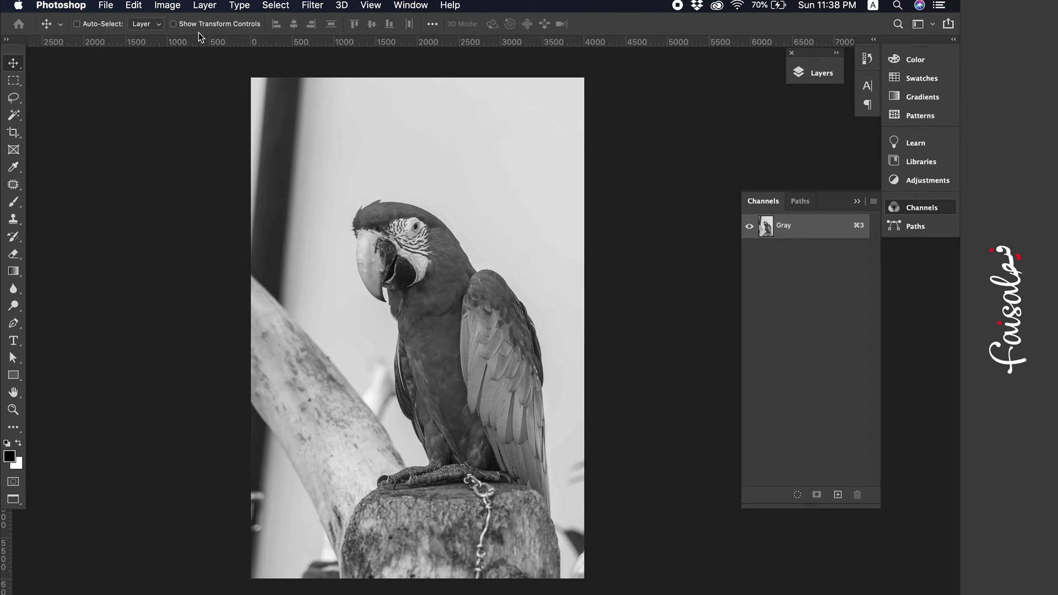
Switch the grayscale image to Duotone mode and move the Duotone Options dialog aside.
click(176, 7)
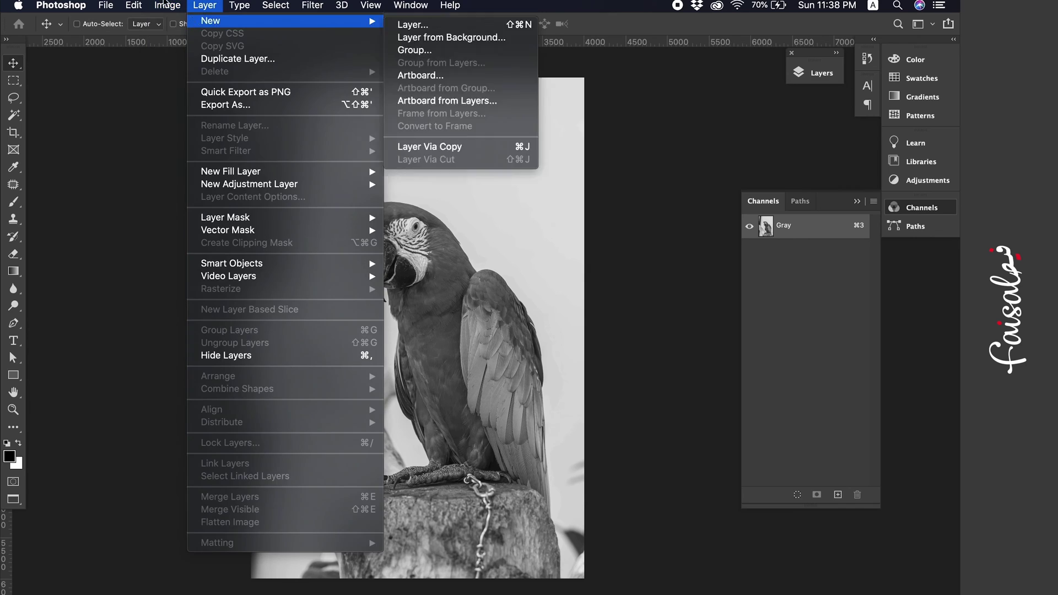
mouse_move(182, 20)
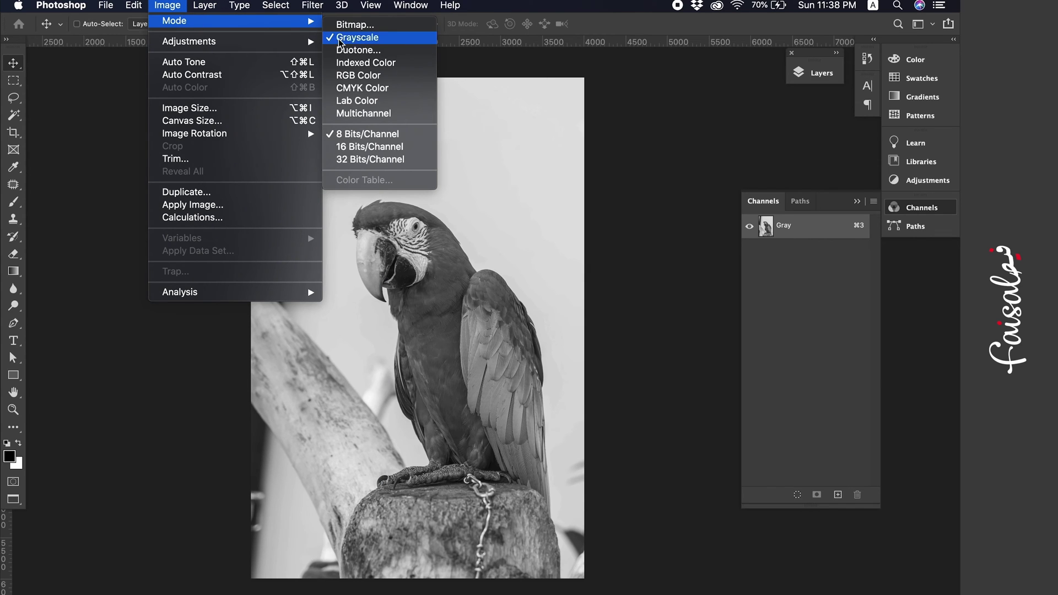
click(393, 55)
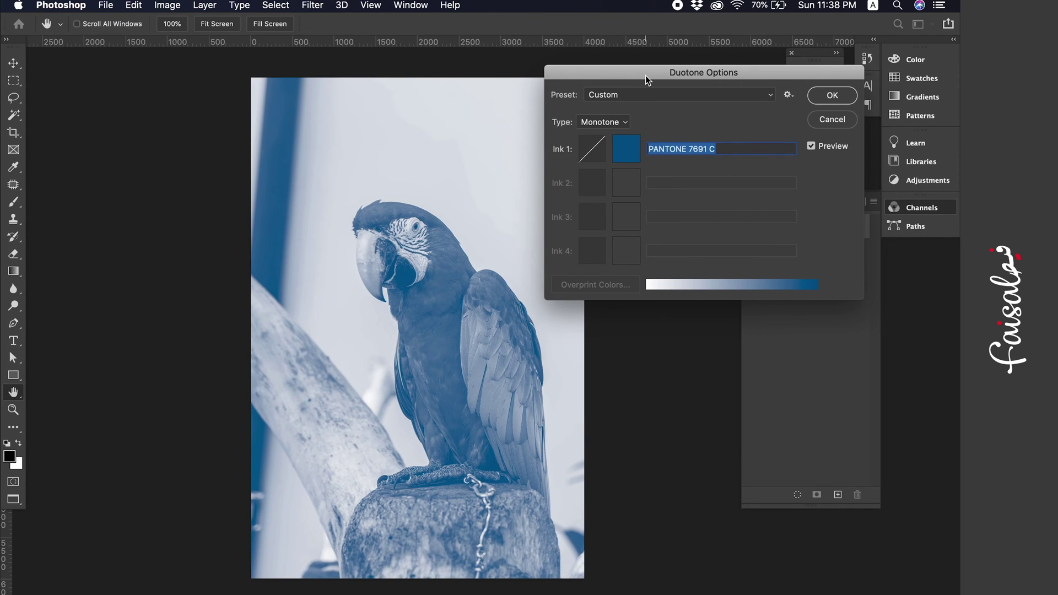
drag(644, 75, 550, 58)
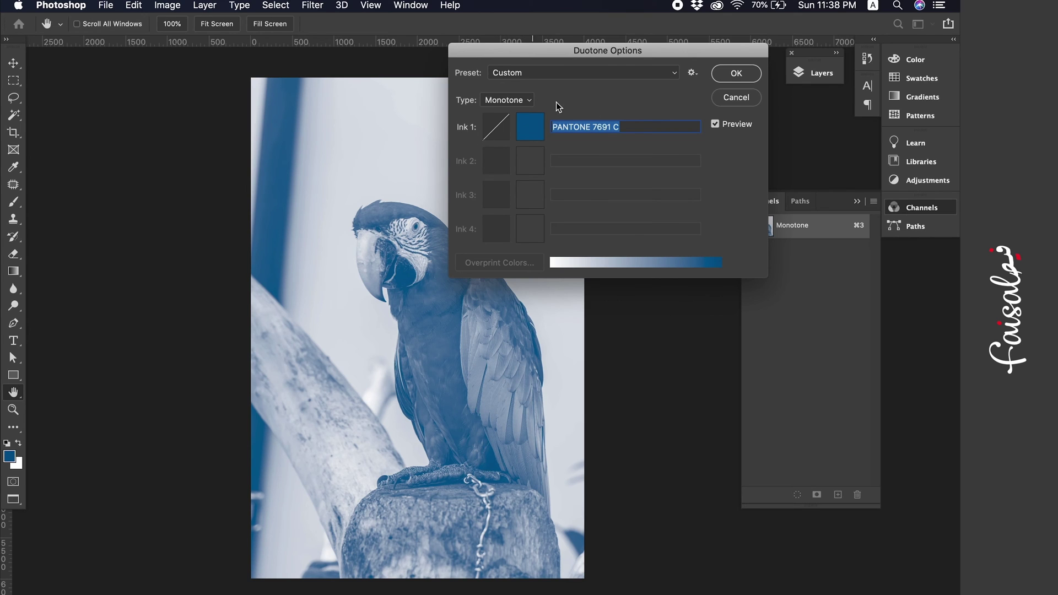
drag(636, 51, 672, 22)
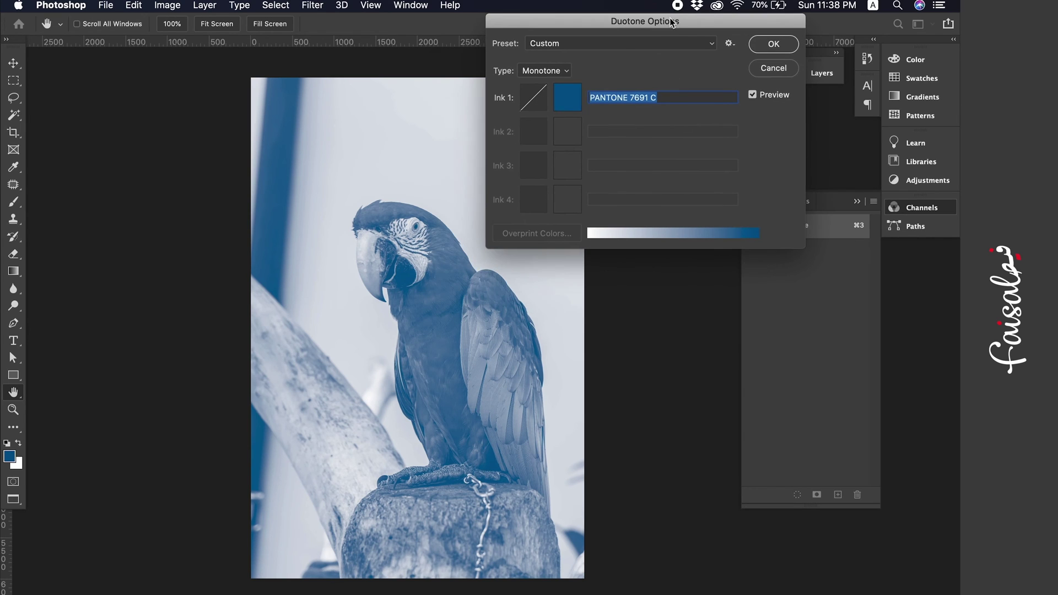
Browse the Pantone library for the ink, trying PANTONE 7690 C, 7689 C, 2718 C and 2728 C.
click(566, 107)
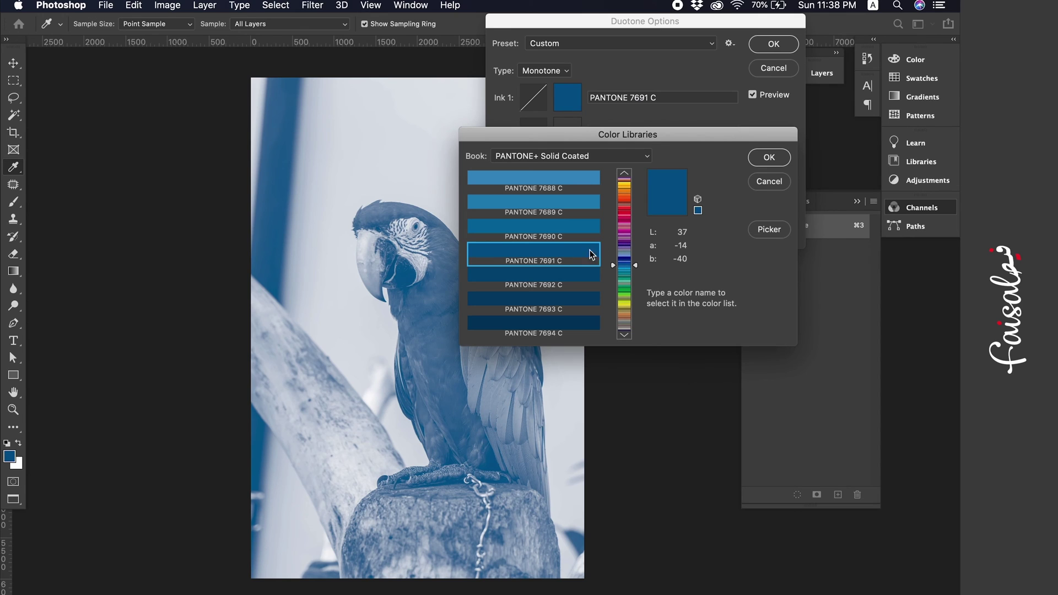
click(584, 231)
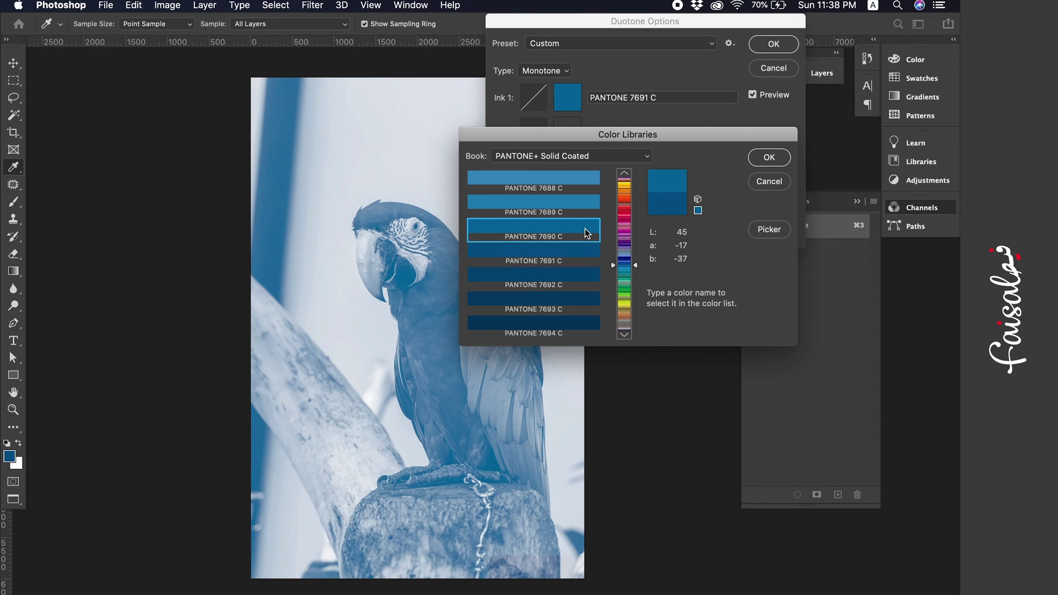
click(568, 207)
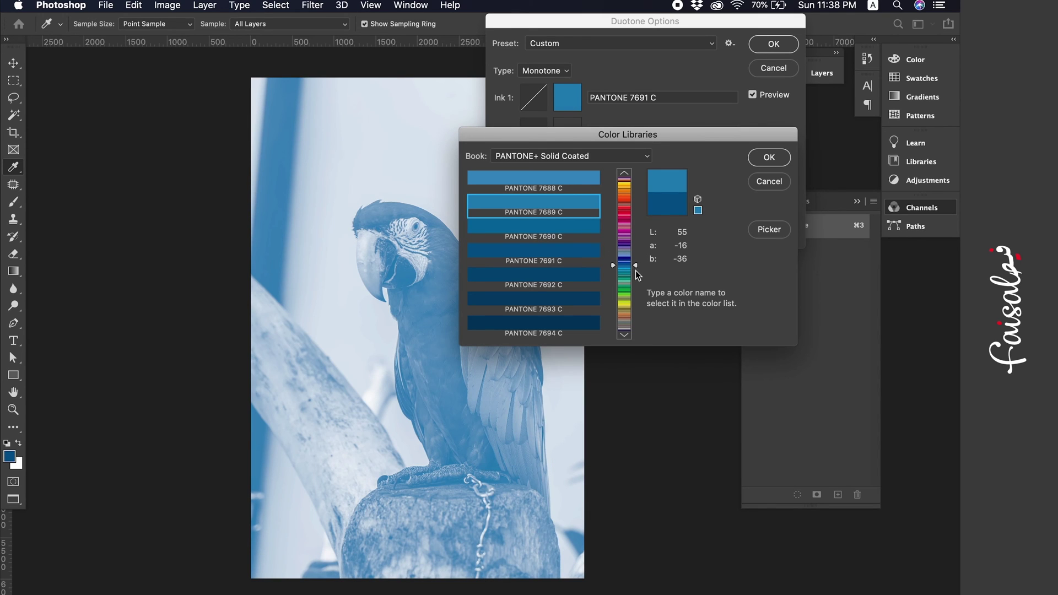
drag(636, 267, 637, 231)
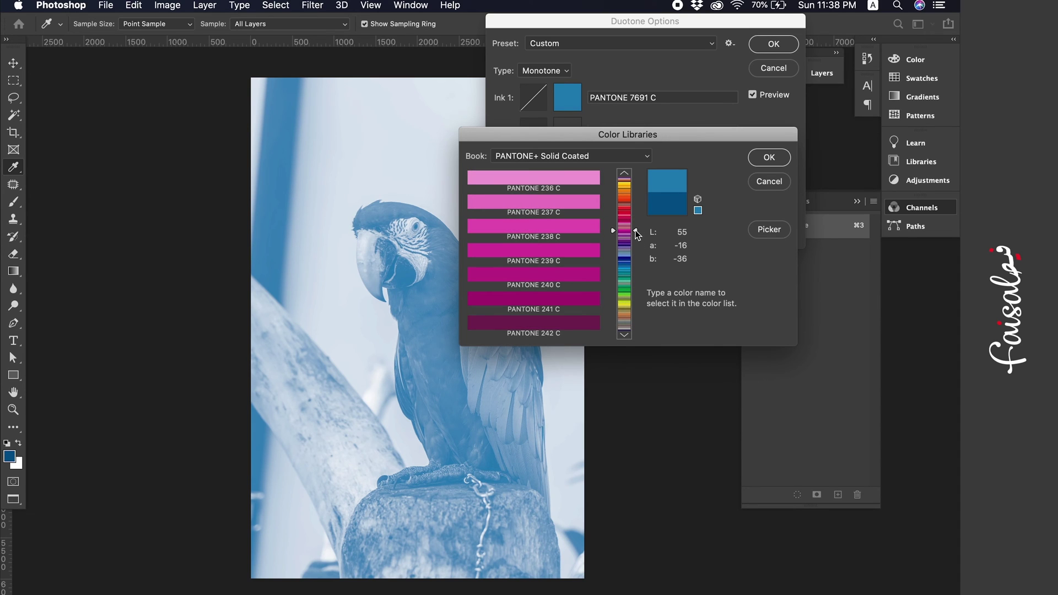
drag(636, 231, 636, 263)
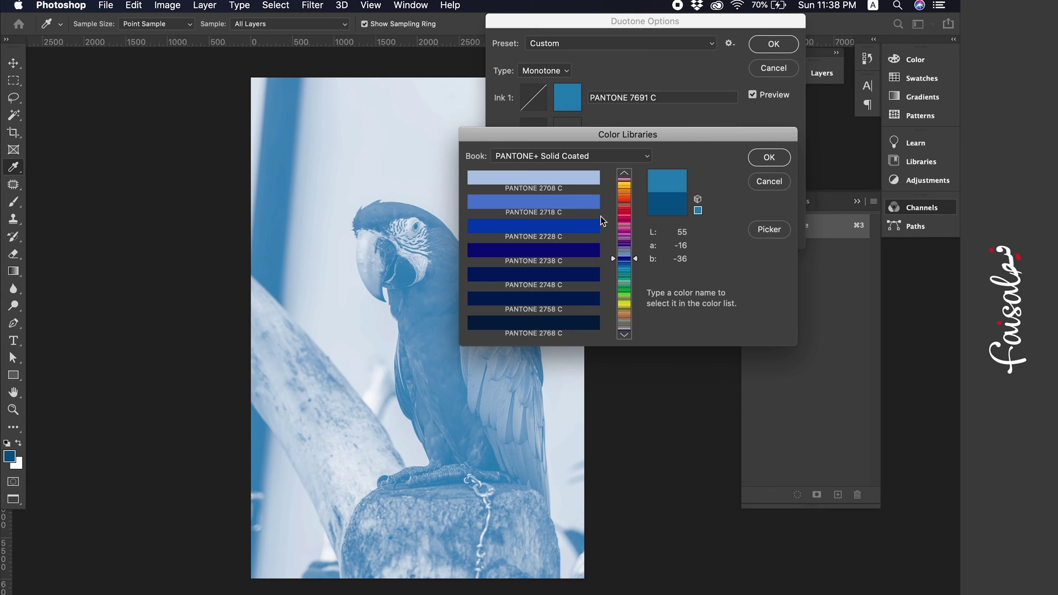
click(573, 202)
click(560, 234)
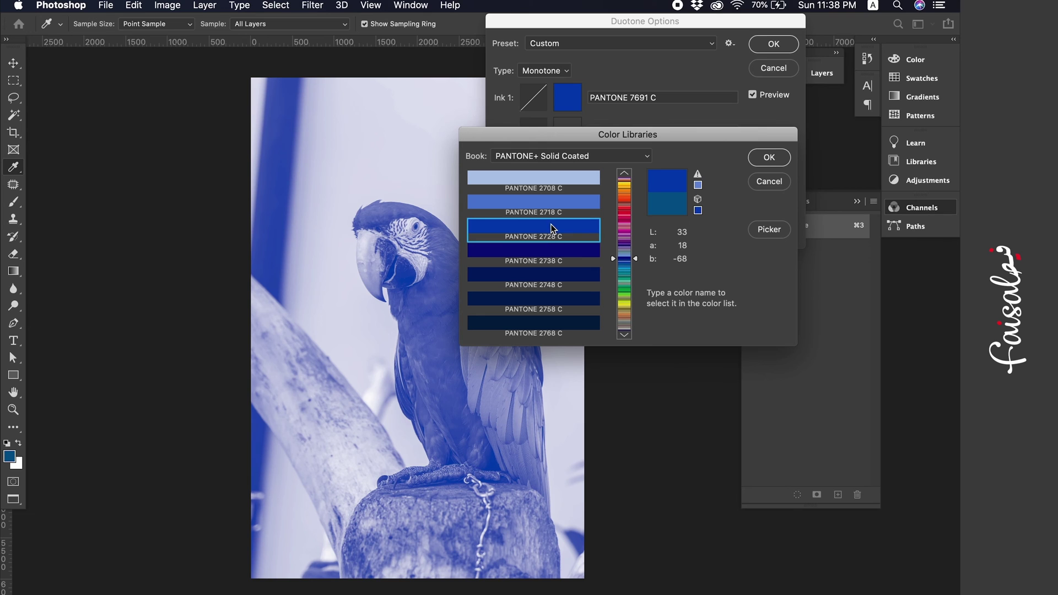
Compare with 2718 C and 2708 C, then settle on PANTONE 2728 C and confirm the monotone.
click(563, 208)
click(554, 177)
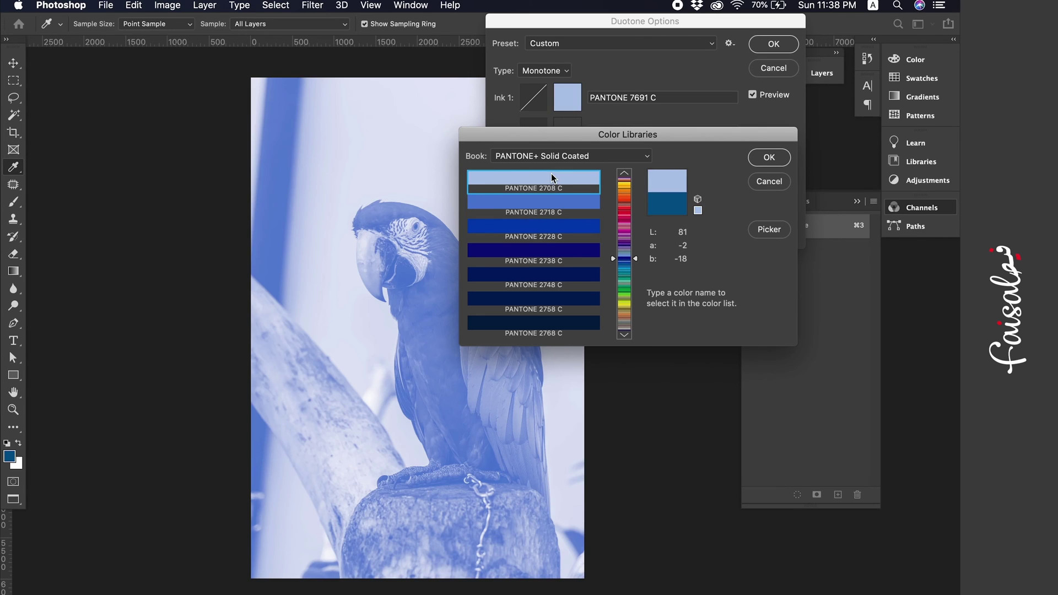
click(551, 208)
click(546, 230)
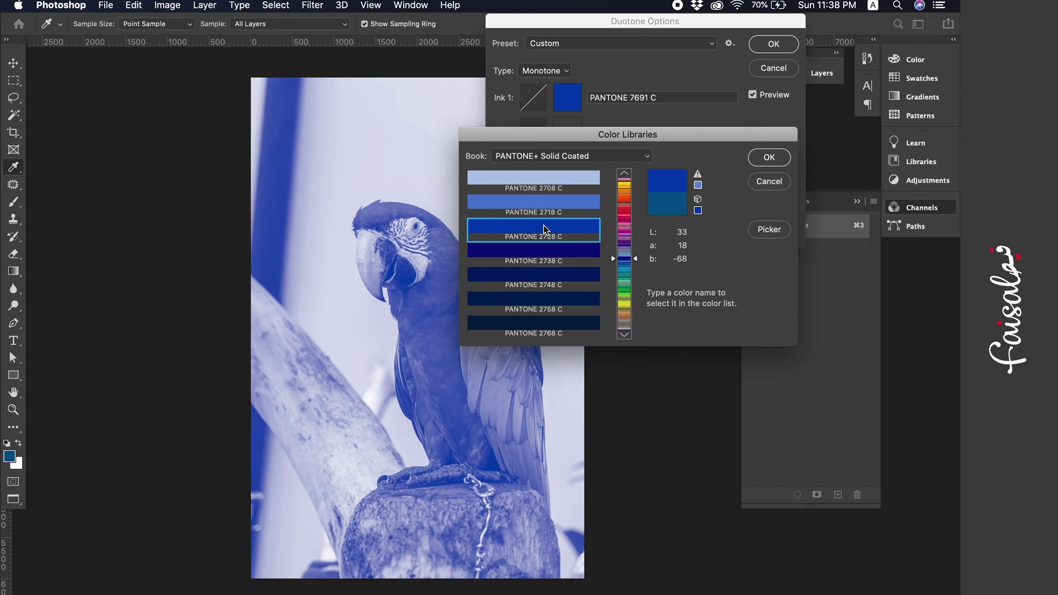
click(763, 164)
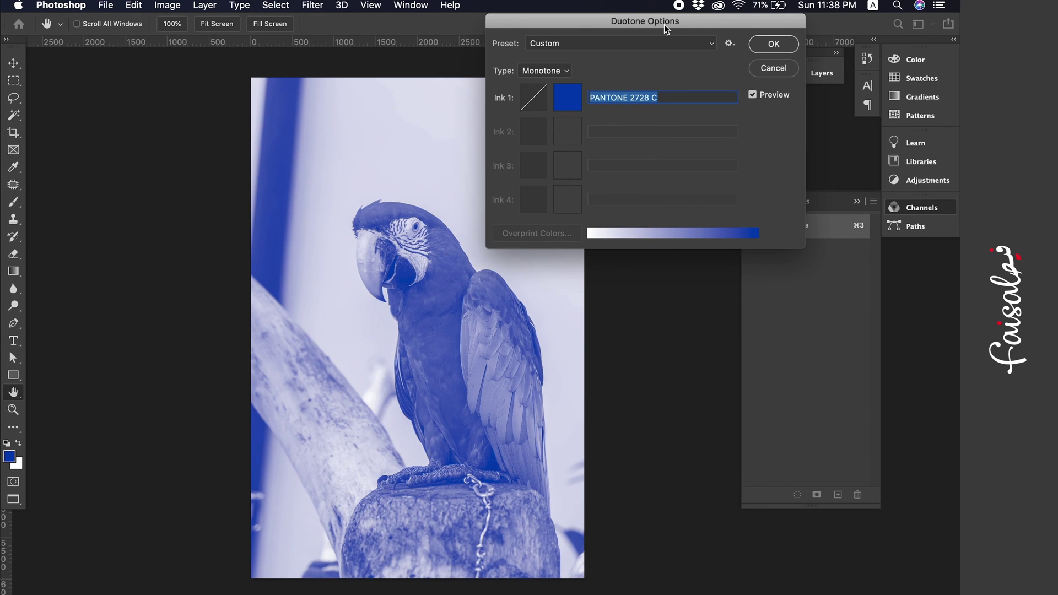
drag(662, 22, 622, 85)
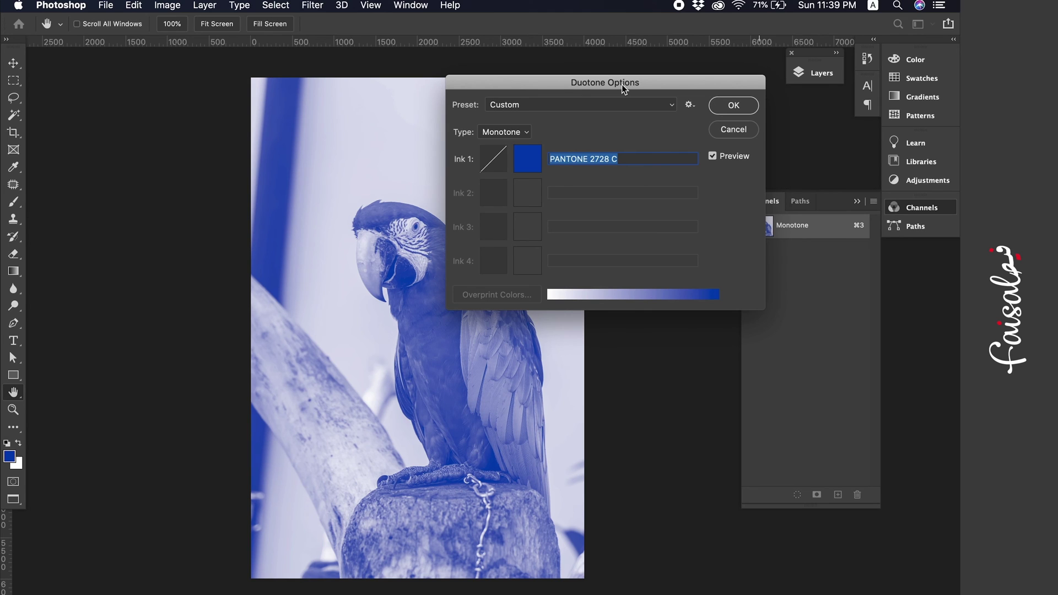
click(742, 108)
Save the blue monotone parrot as test1.psd in Photoshop format, overwriting the existing file.
scroll(550, 309, down, 2)
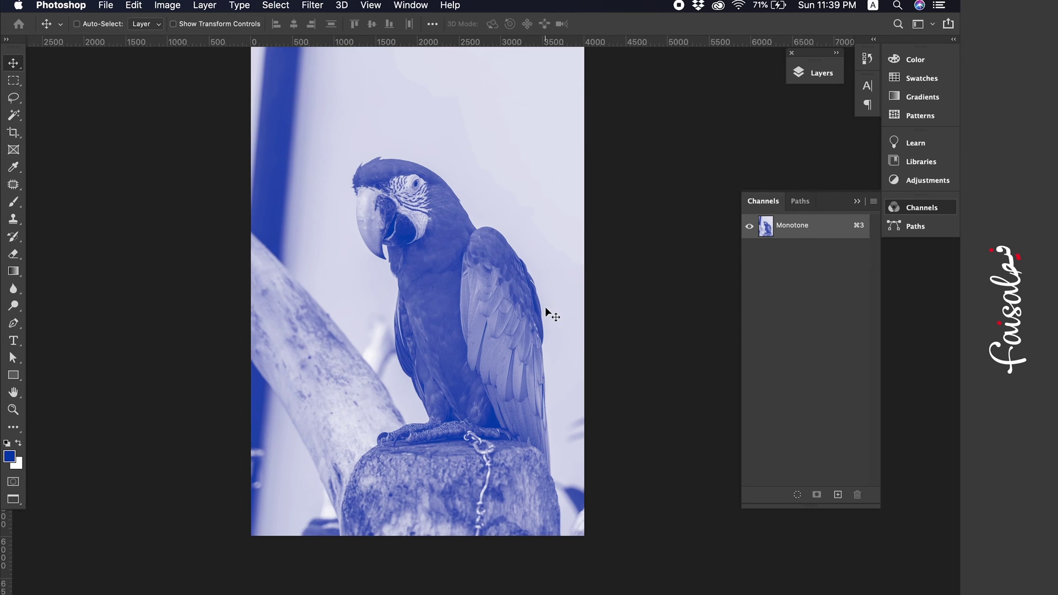
scroll(550, 313, right, 2)
scroll(549, 313, up, 1)
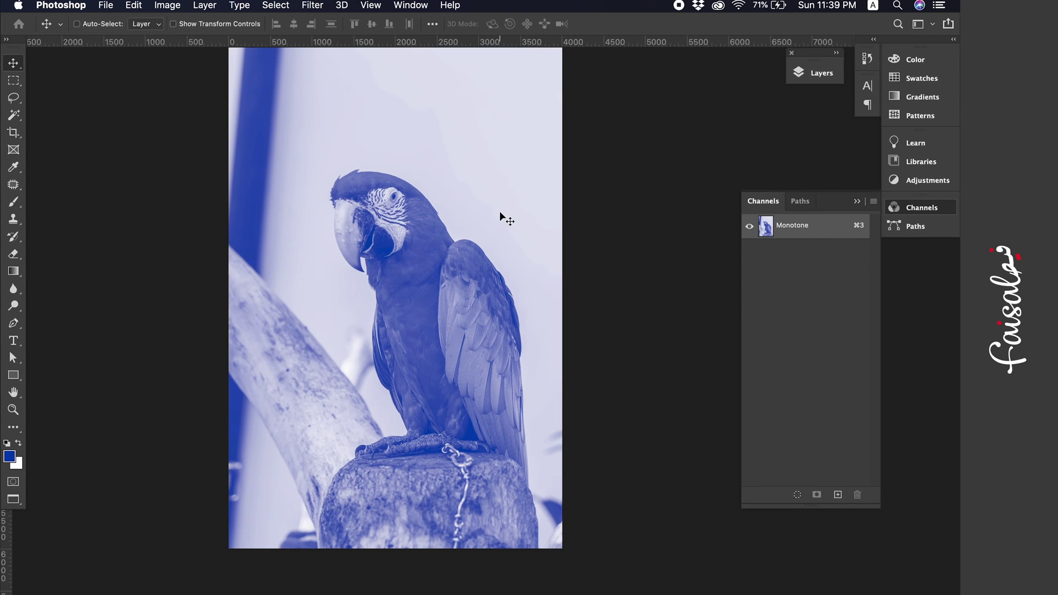
scroll(500, 214, up, 2)
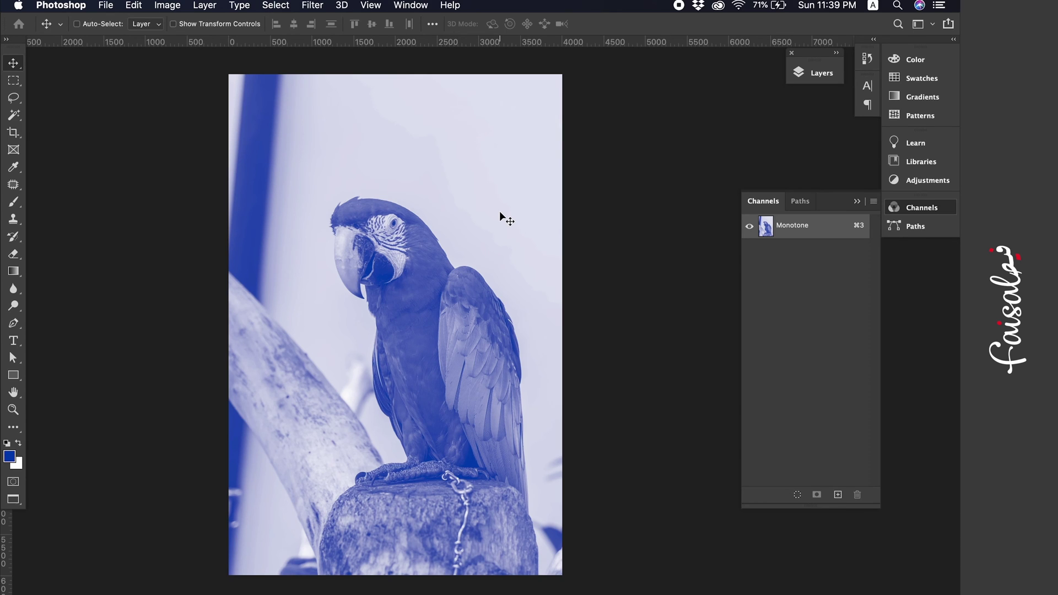
scroll(500, 214, down, 3)
scroll(501, 214, up, 3)
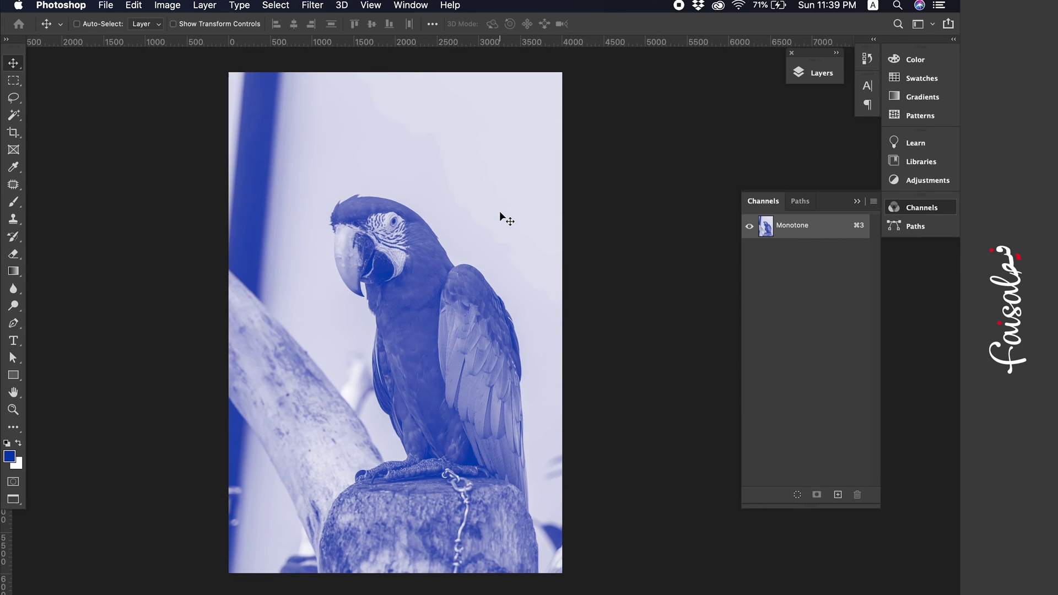
key(super+s)
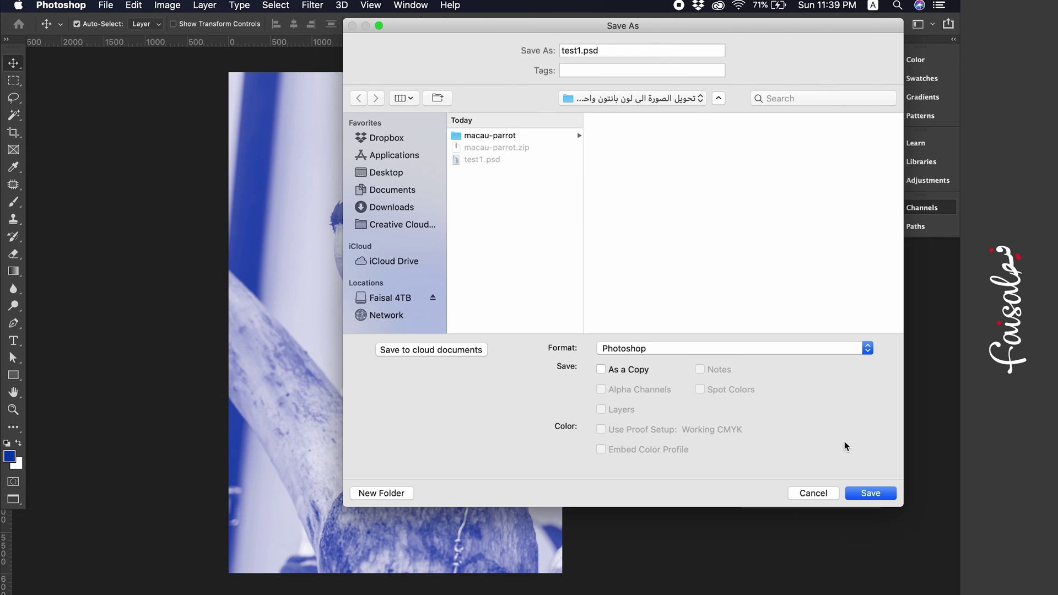
click(870, 493)
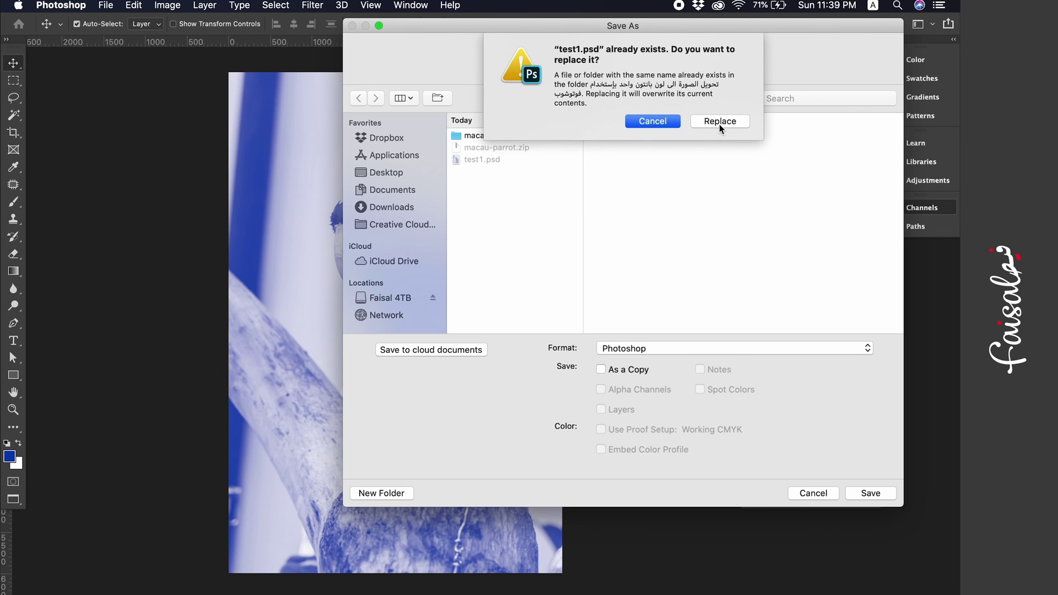
click(720, 122)
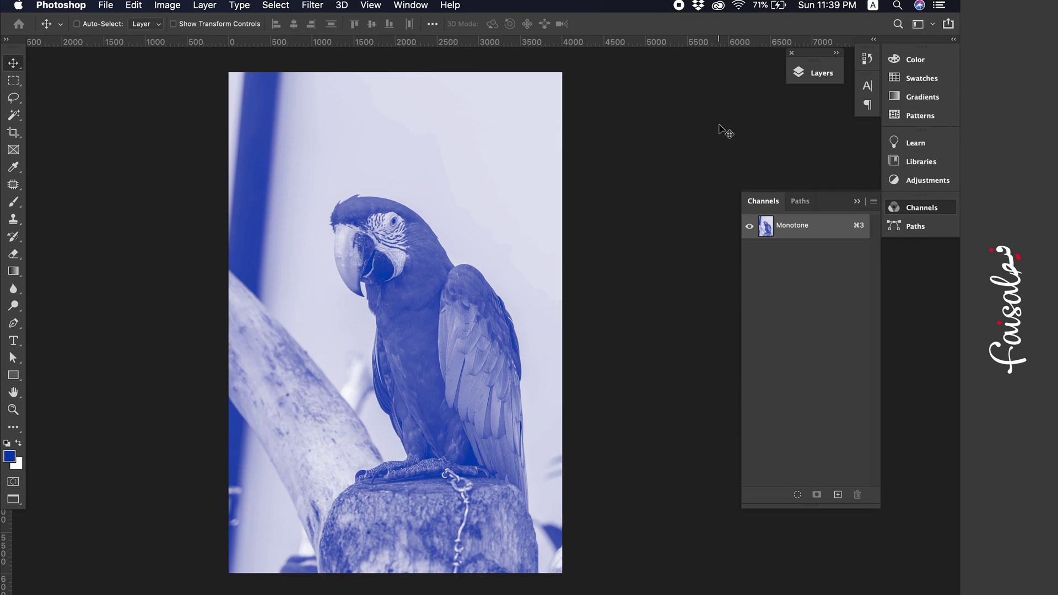
scroll(526, 284, down, 1)
scroll(533, 283, up, 1)
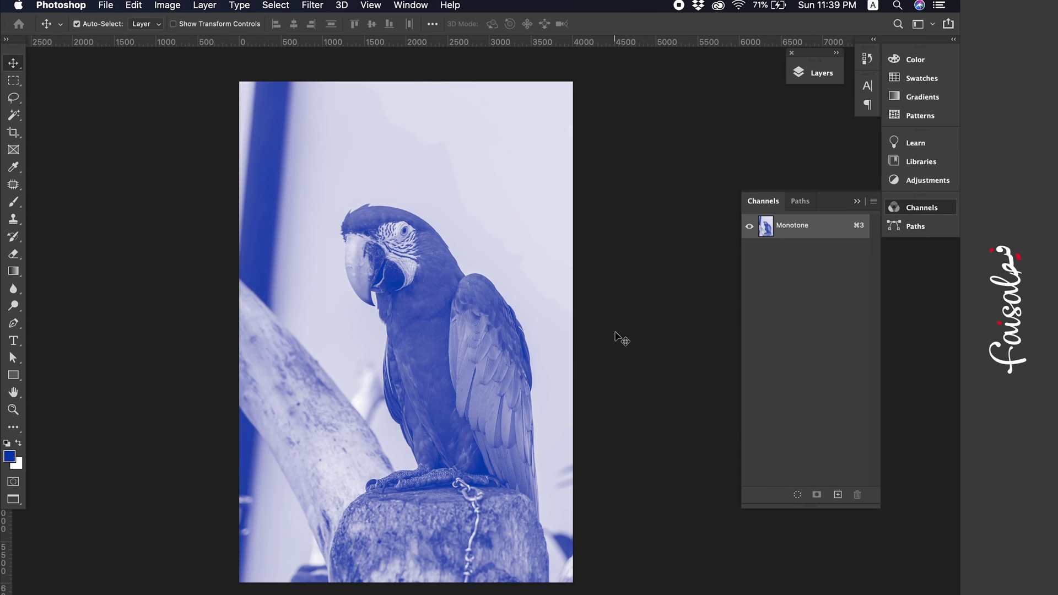
key(super+Tab)
key(super+Tab)
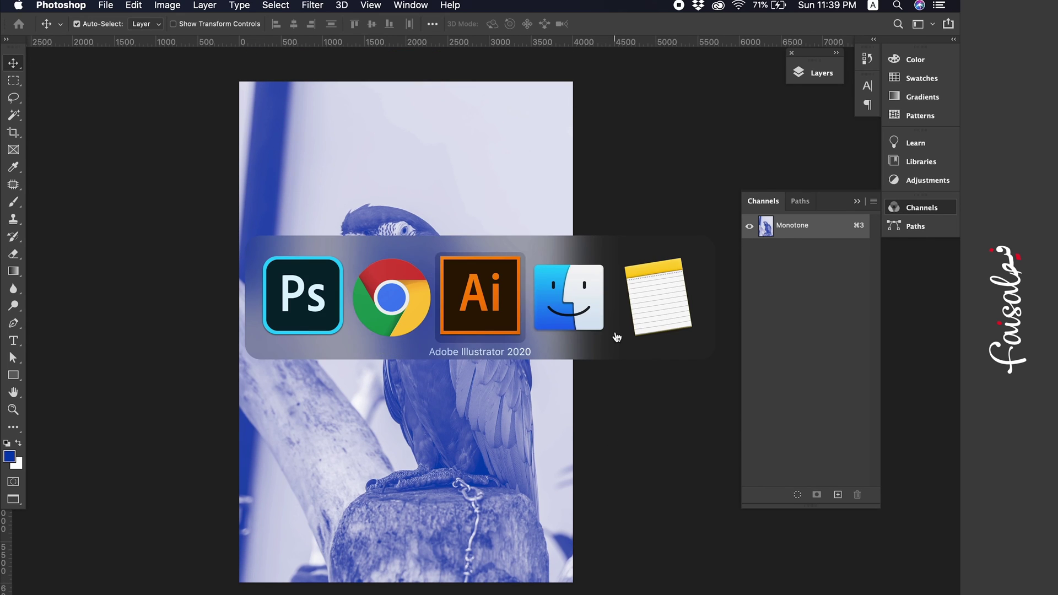
In Illustrator, place test1.psd into the document as a linked image.
click(101, 5)
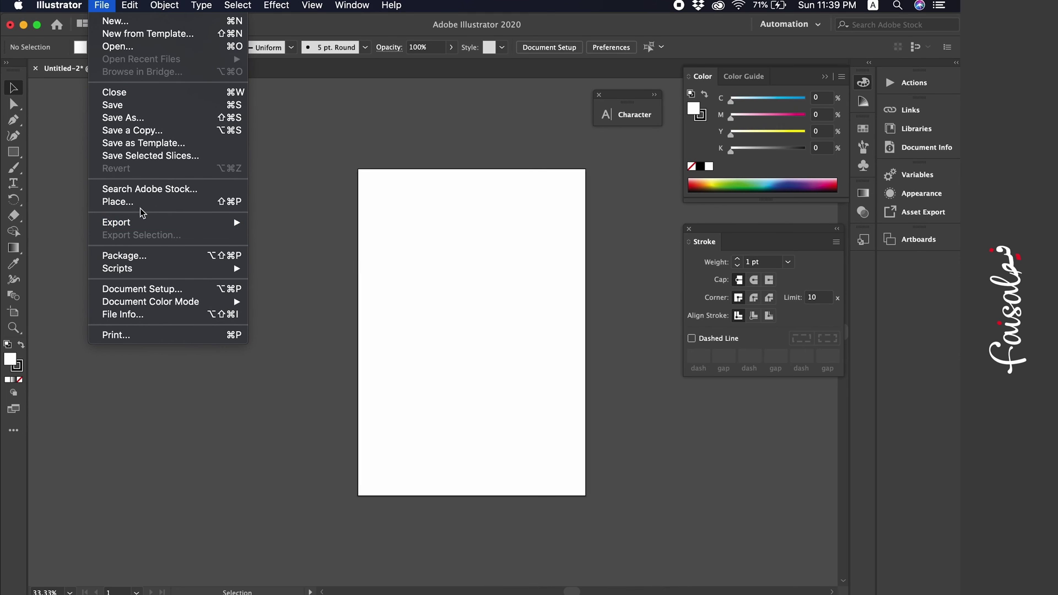
click(142, 204)
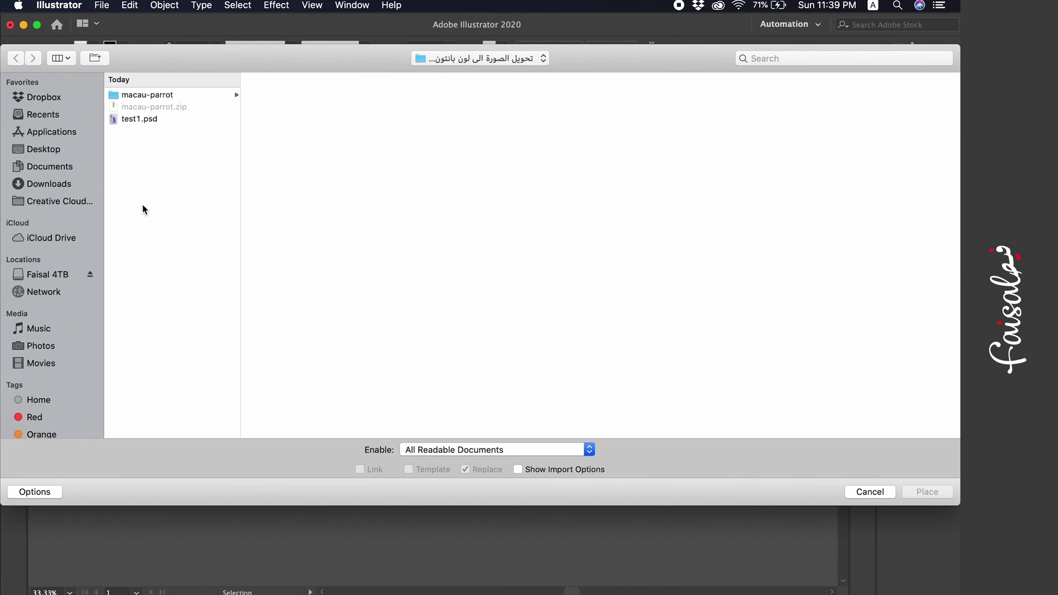
click(149, 119)
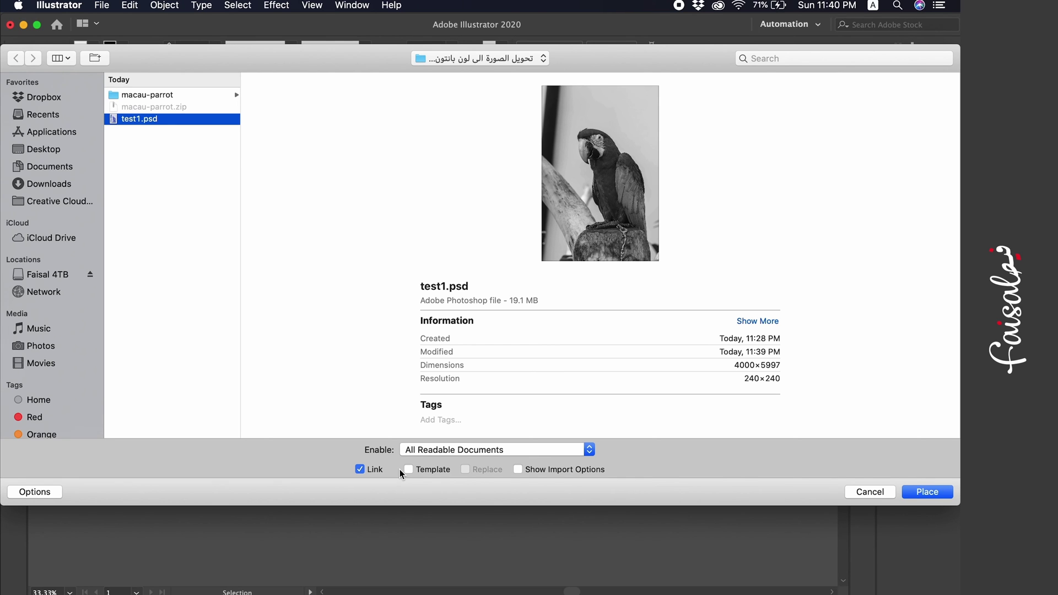
key(Return)
click(353, 239)
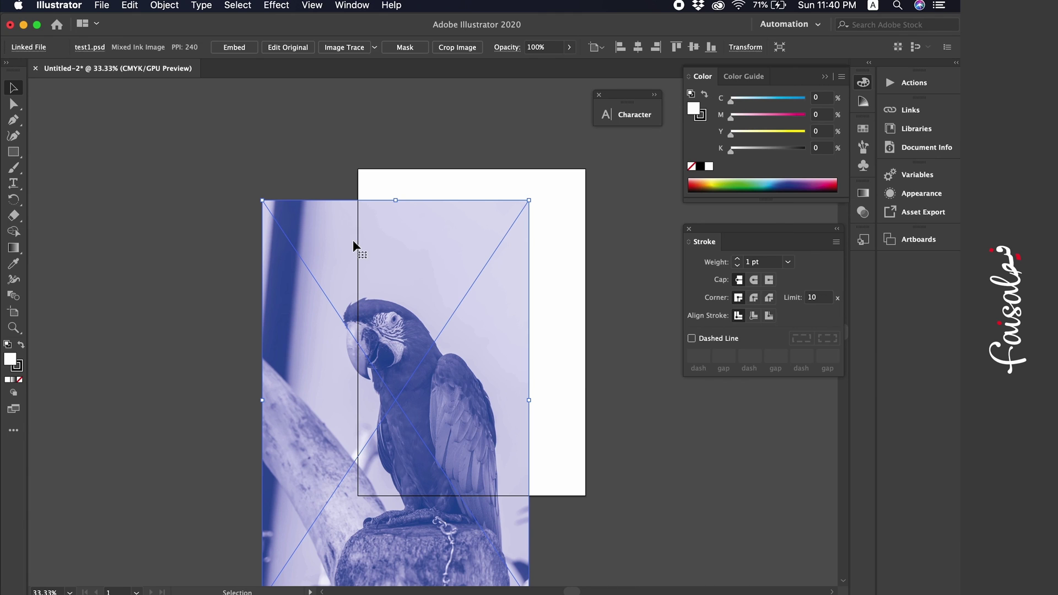
Move the placed parrot image left beside the artboard and deselect it.
drag(352, 240, 164, 164)
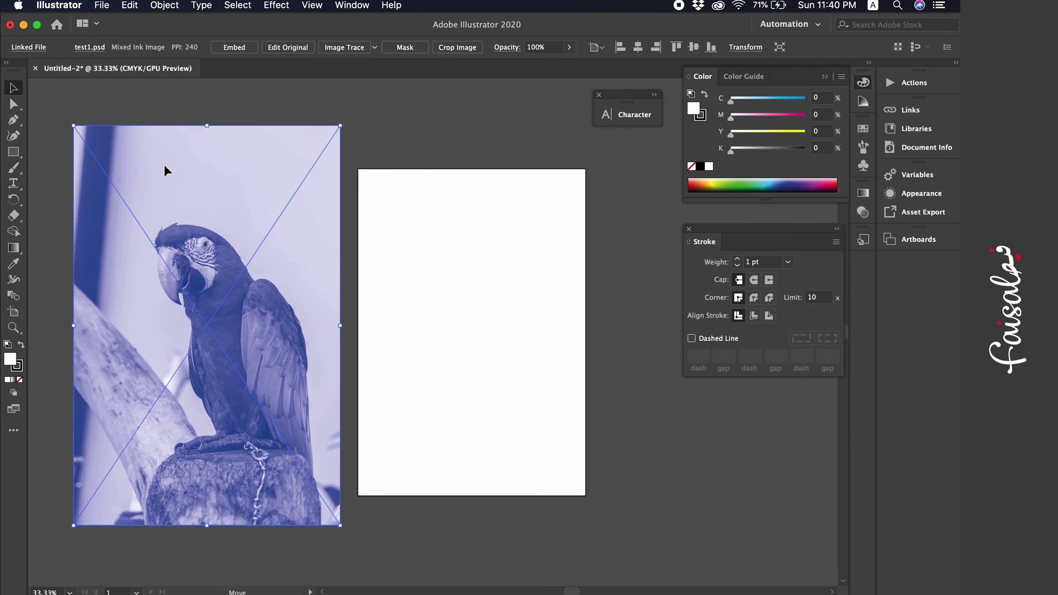
click(399, 171)
scroll(316, 196, left, 5)
scroll(317, 196, down, 2)
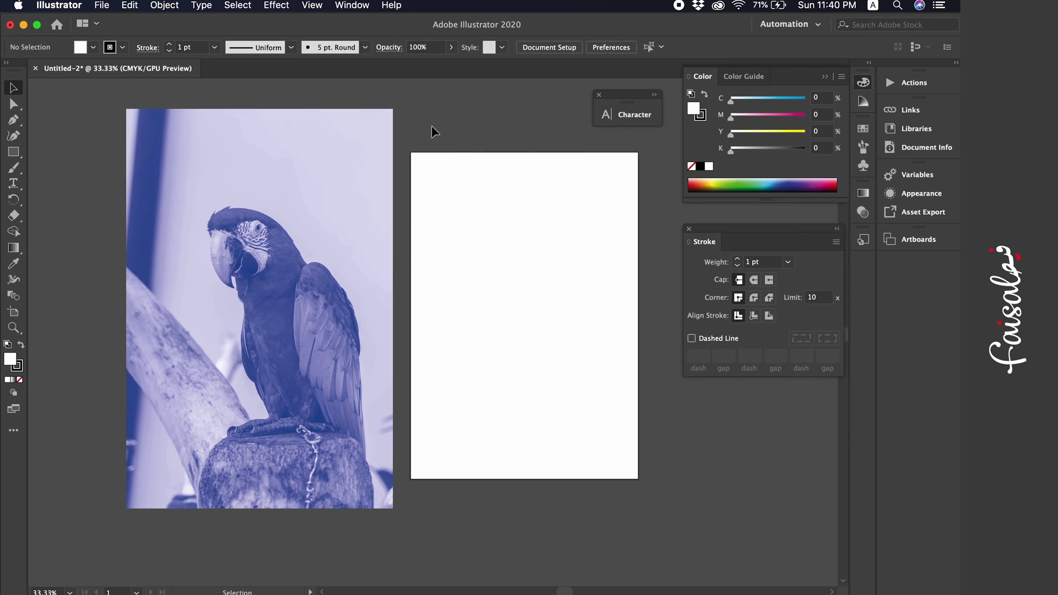
key(shift+F6)
click(352, 5)
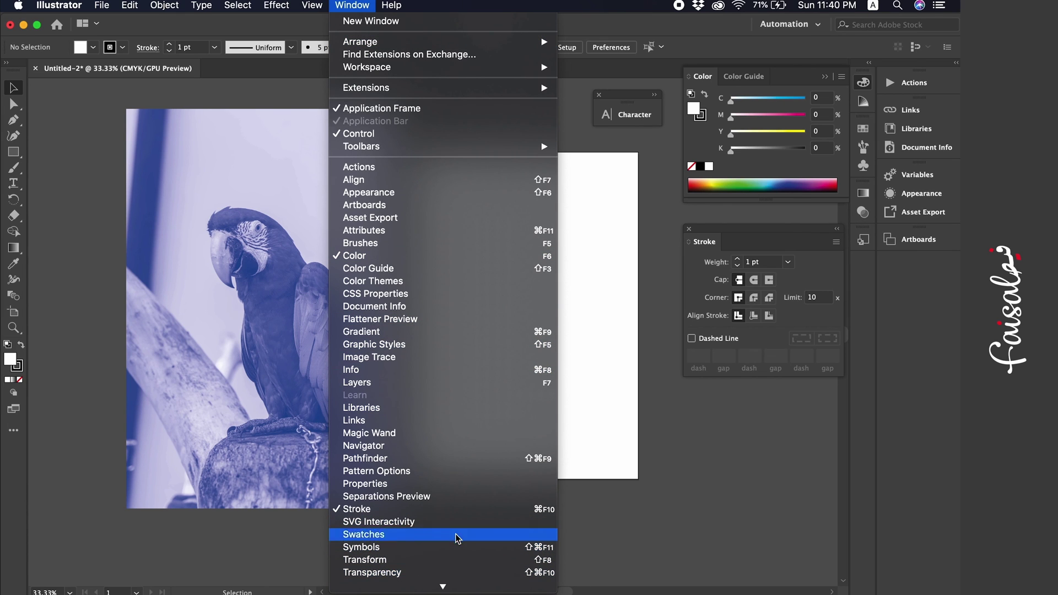
With Overprint Preview on, show the PANTONE 2728 C plate and hide Black, then disable overprint.
click(386, 496)
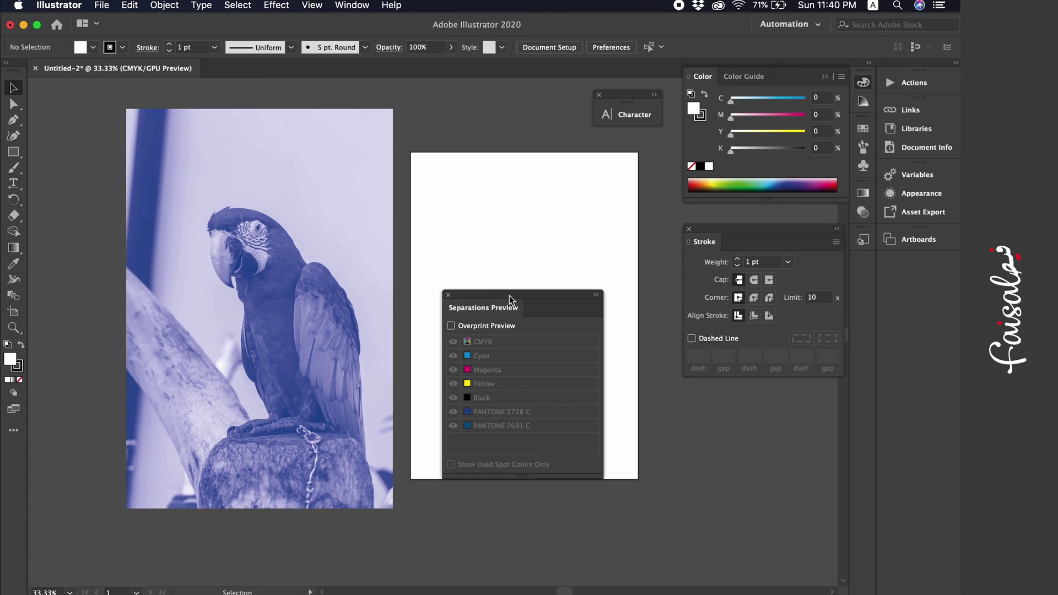
drag(509, 300, 546, 231)
click(488, 258)
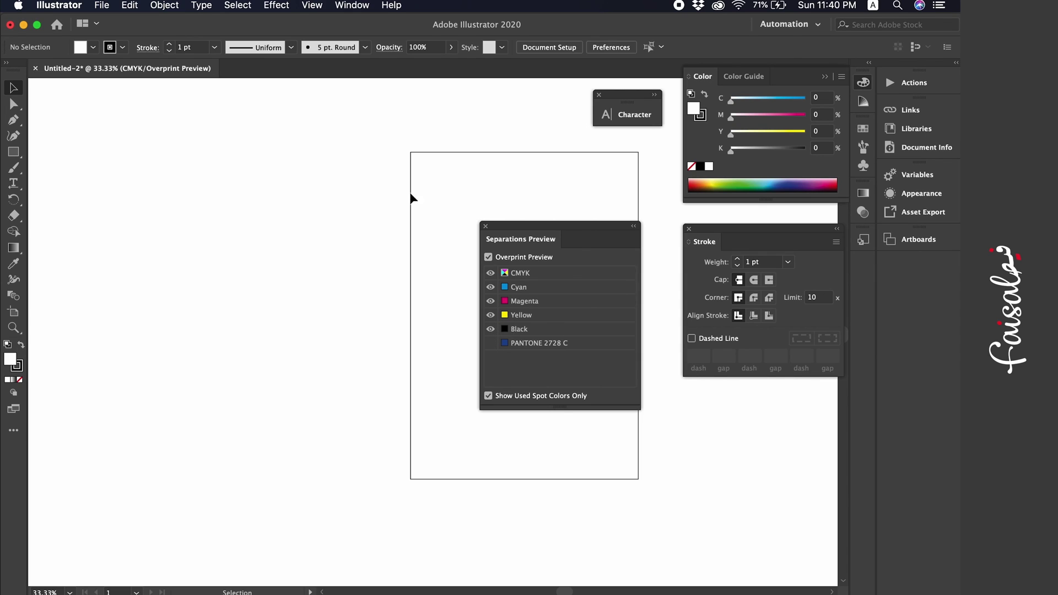
click(491, 343)
click(490, 329)
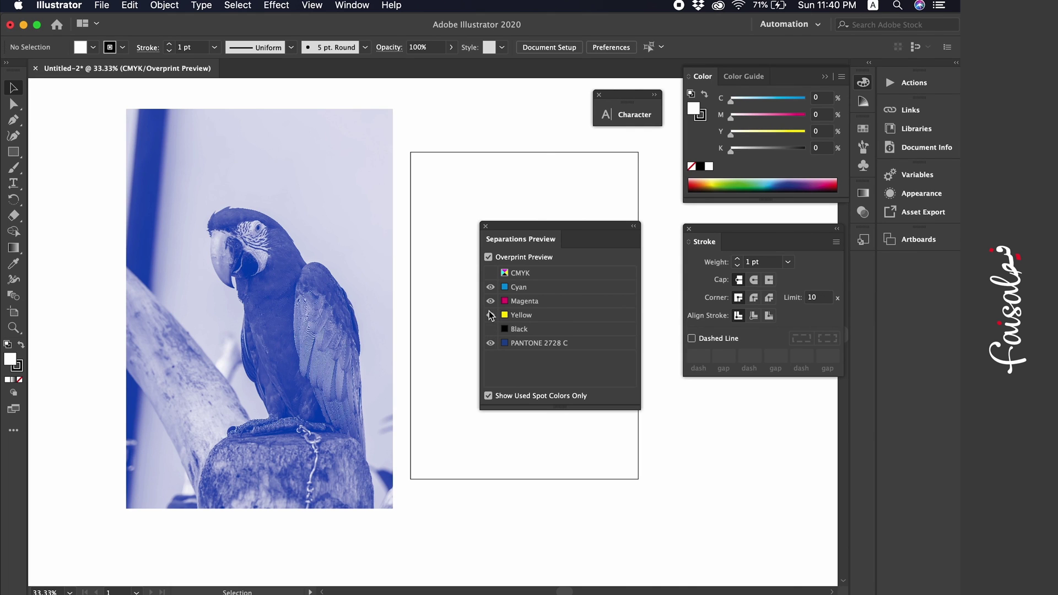
click(499, 256)
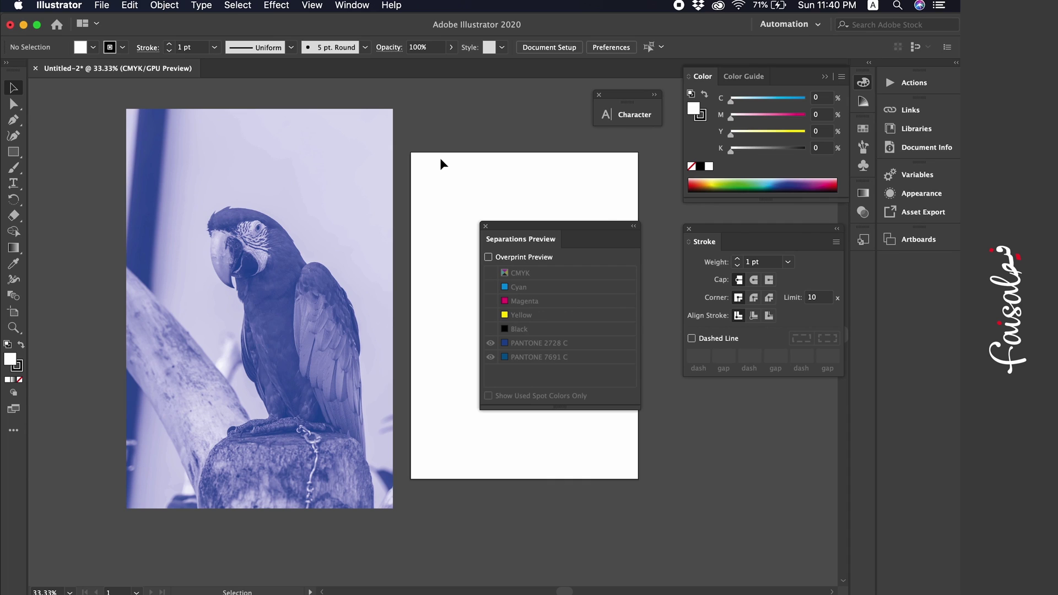